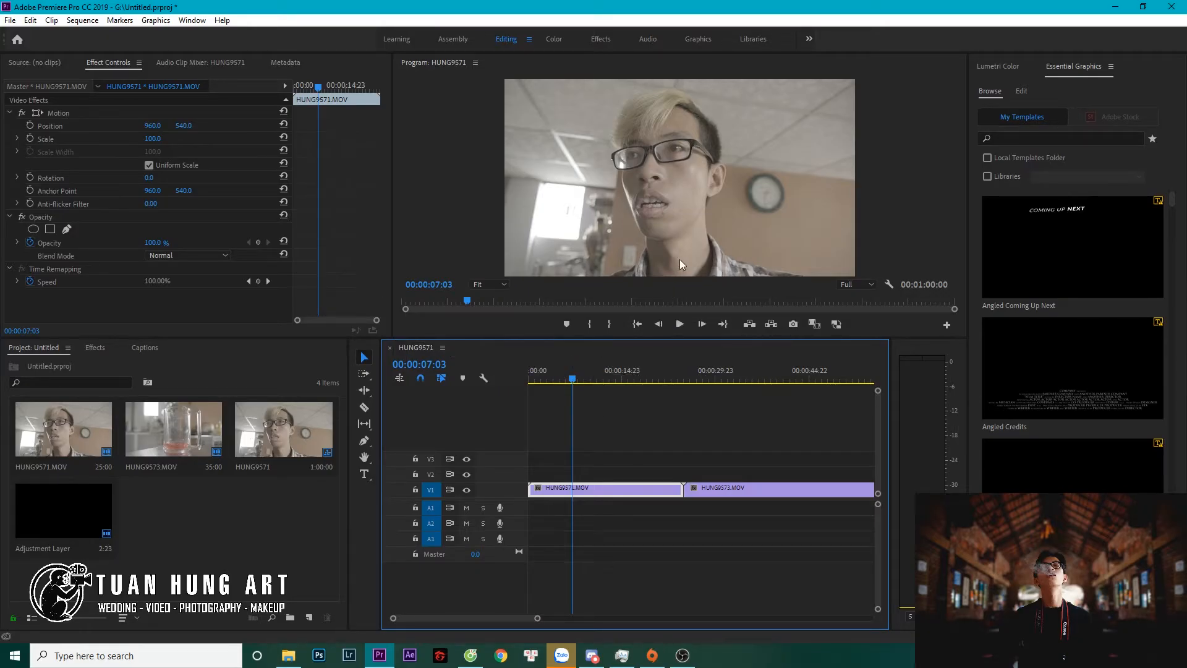
Enlarge the program preview and create a 1920 × 1080 adjustment layer at 23.976 fps with square pixels.
{"action": "left_click_drag", "start_coordinate": [604, 338], "coordinate": [610, 530]}
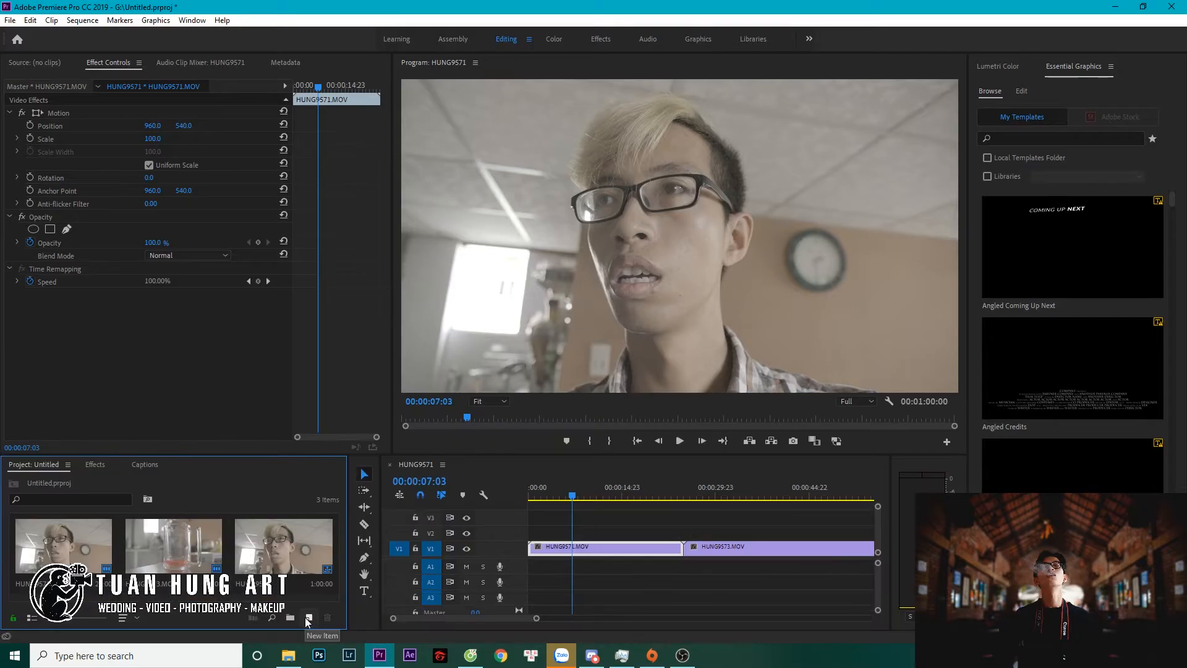
{"action": "left_click", "coordinate": [307, 618]}
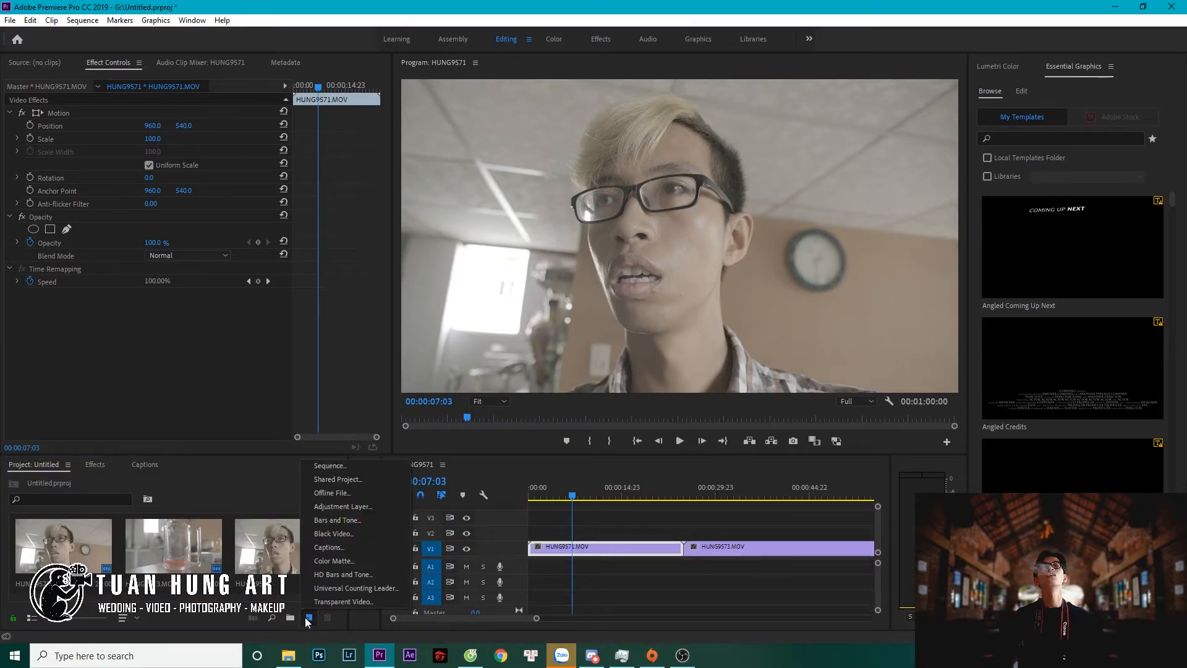
{"action": "left_click", "coordinate": [339, 507]}
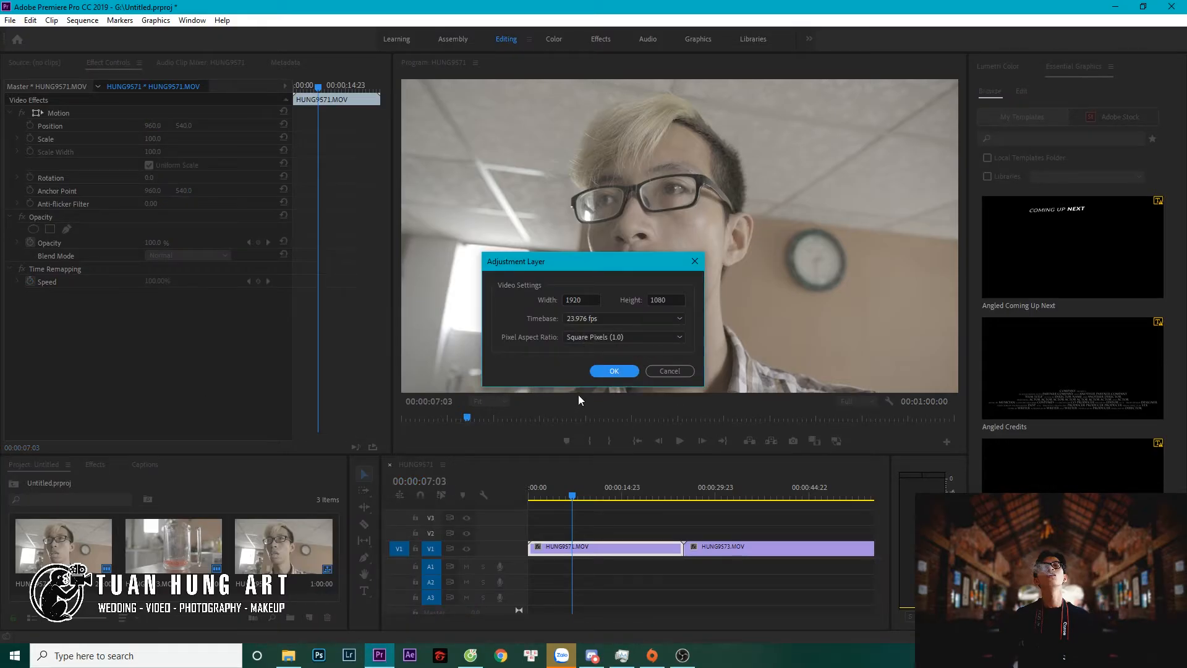
{"action": "left_click", "coordinate": [604, 372]}
Place the adjustment layer on V2 at the sequence start and extend it to the end of the second clip.
{"action": "left_click_drag", "start_coordinate": [62, 556], "coordinate": [520, 530]}
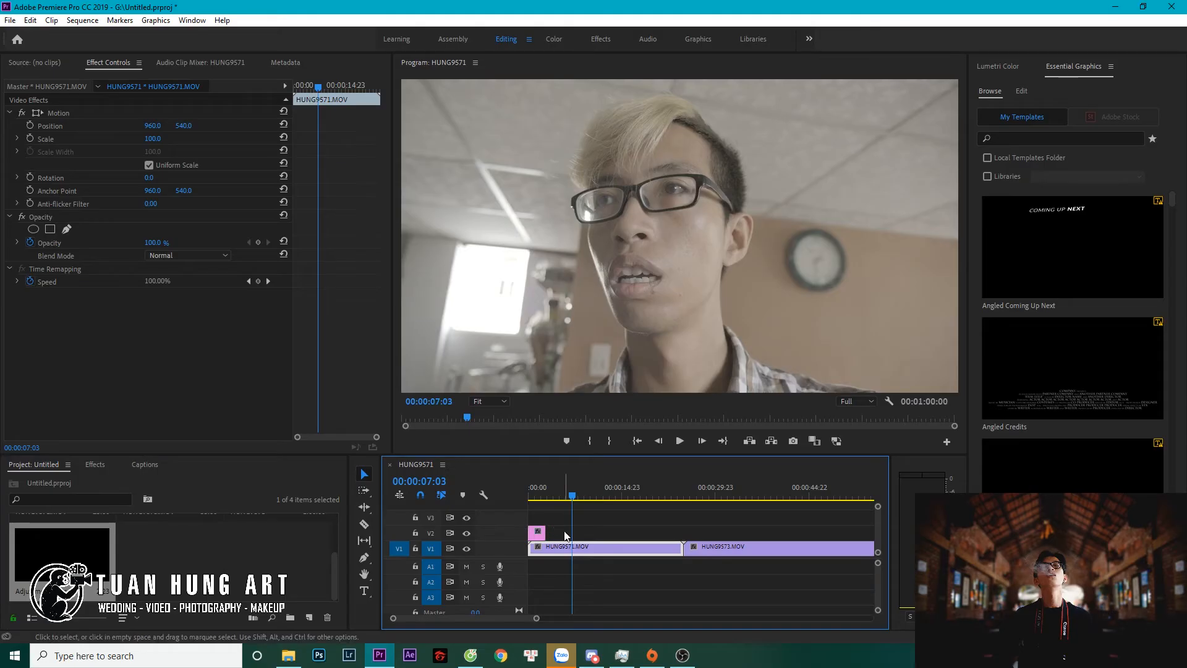
{"action": "scroll", "coordinate": [551, 536], "scroll_direction": "down", "scroll_amount": 1}
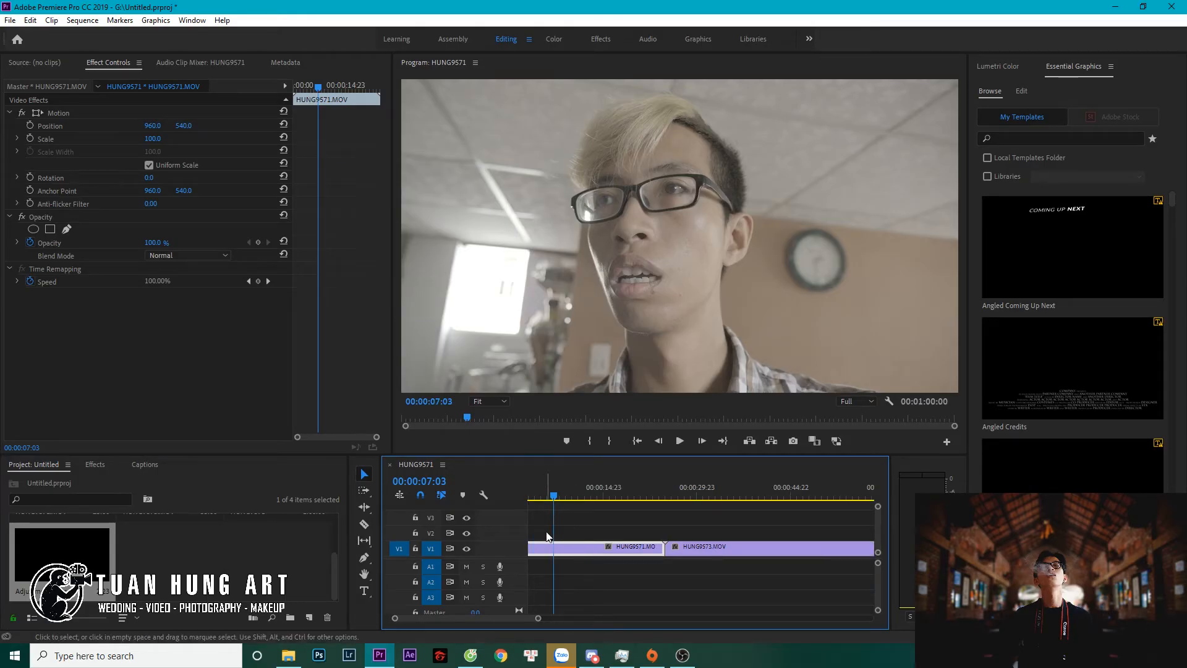
{"action": "key", "text": "minus"}
{"action": "left_click_drag", "start_coordinate": [538, 532], "coordinate": [672, 532]}
{"action": "key", "text": "equal"}
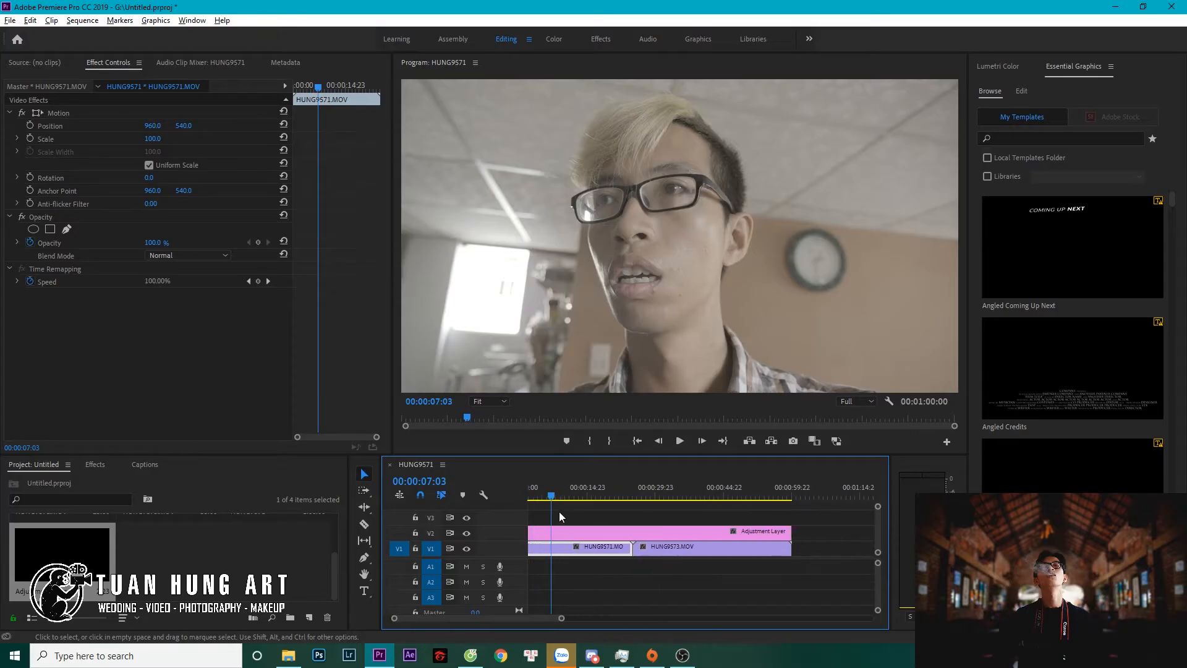
Select the adjustment layer on V2 and browse for a custom input LUT in Lumetri Color's Basic Correction.
{"action": "left_click", "coordinate": [607, 531]}
{"action": "left_click", "coordinate": [997, 66]}
{"action": "left_click", "coordinate": [1017, 125]}
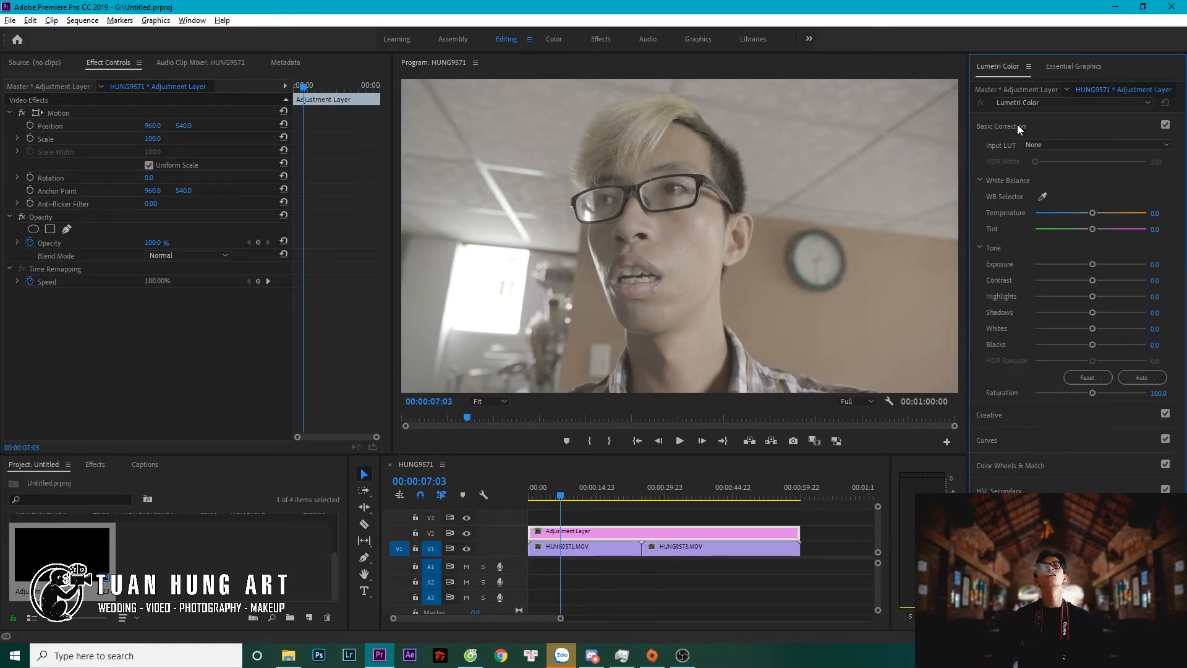
{"action": "left_click", "coordinate": [1047, 144]}
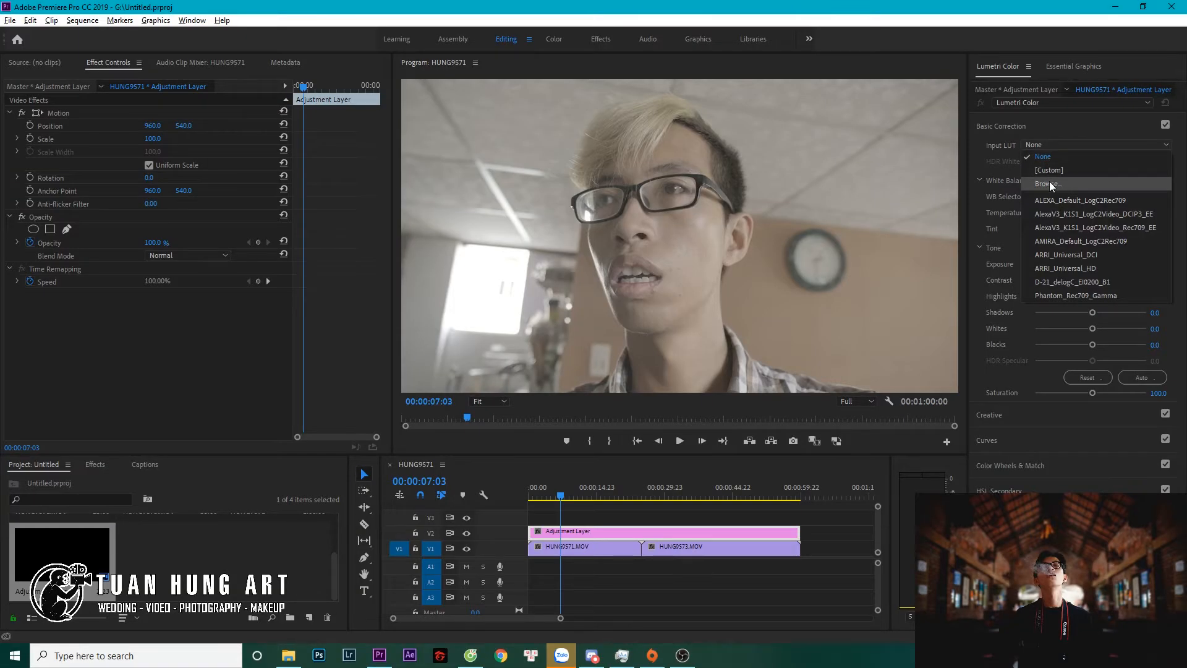
{"action": "left_click", "coordinate": [1048, 183]}
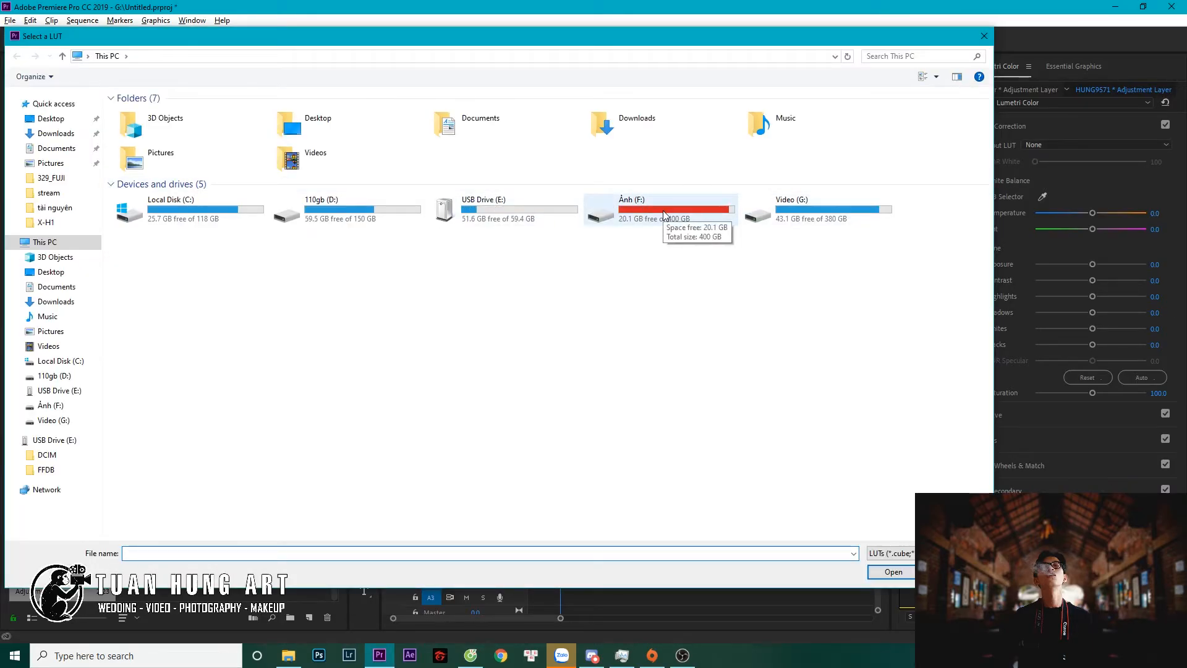
Load the XH1_FLog_FGamut_to_ETERNA_BT.709 LUT from the X-H1 folder in F-Log_LUT_E_Ver.1.17 on drive F, and compare the image with Lumetri Color off and on.
{"action": "double_click", "coordinate": [663, 211]}
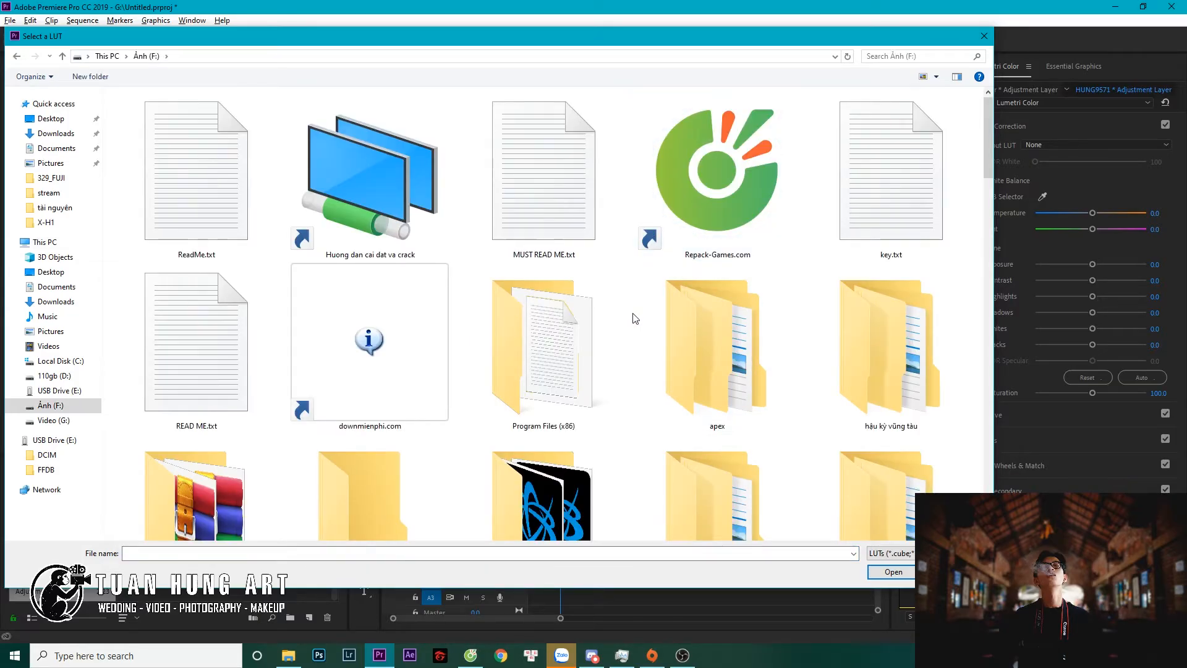
{"action": "scroll", "coordinate": [645, 345], "scroll_direction": "down", "scroll_amount": 5}
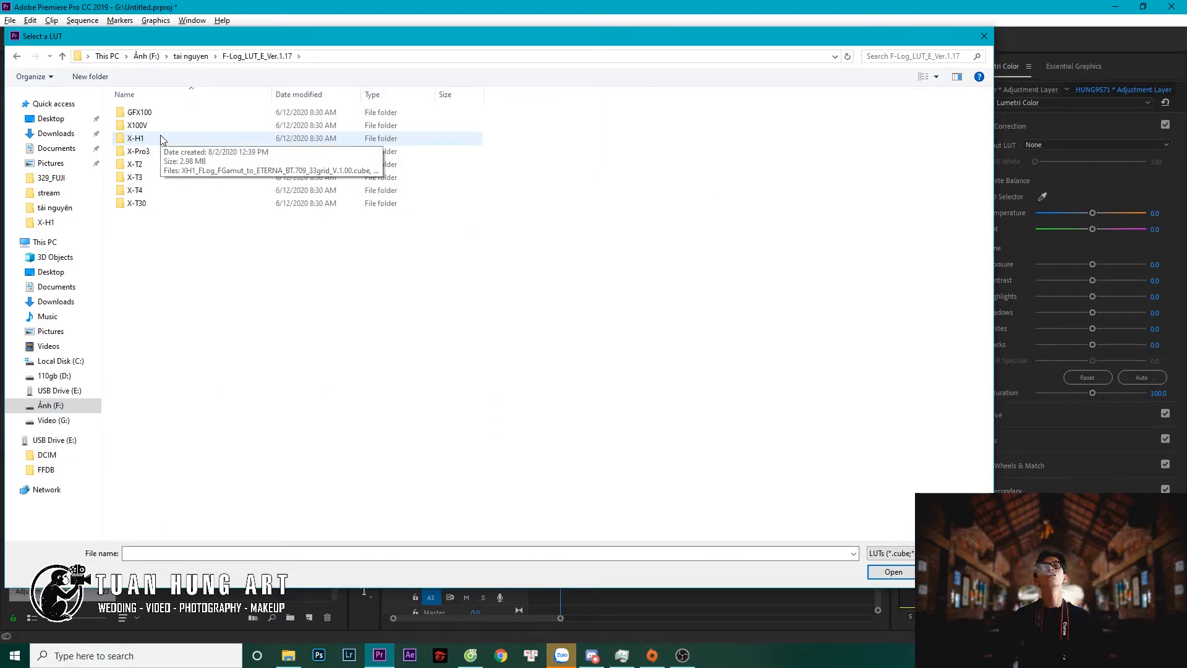
{"action": "double_click", "coordinate": [162, 138]}
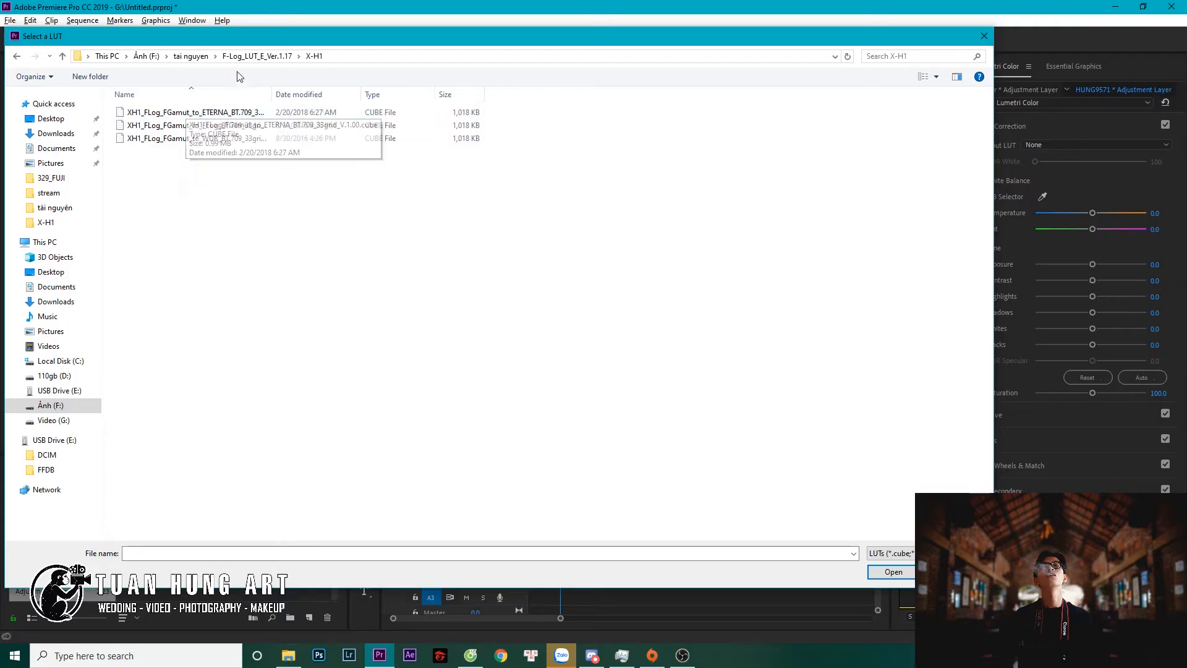
{"action": "left_click", "coordinate": [257, 56]}
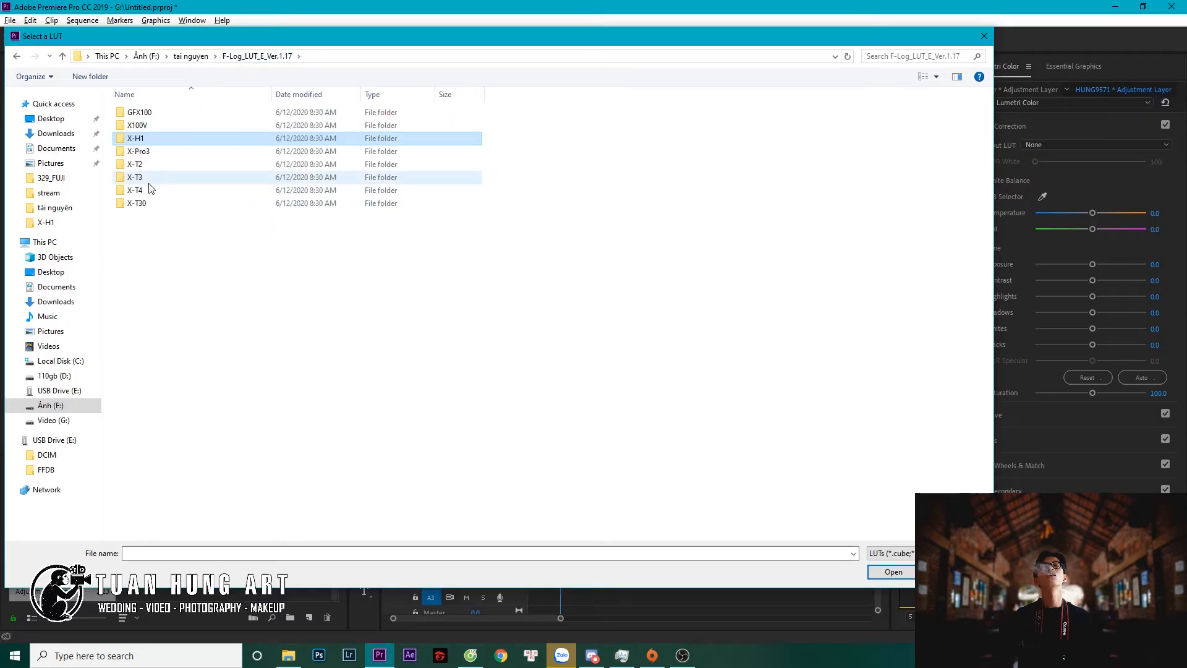
{"action": "double_click", "coordinate": [149, 142]}
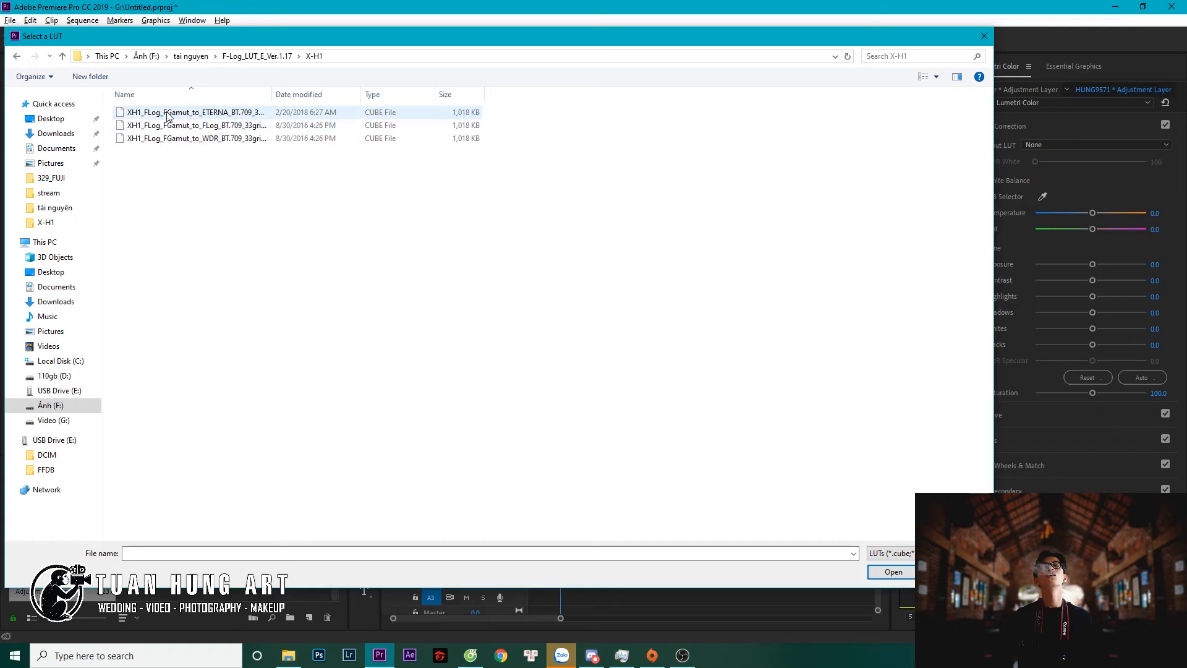
{"action": "double_click", "coordinate": [167, 114]}
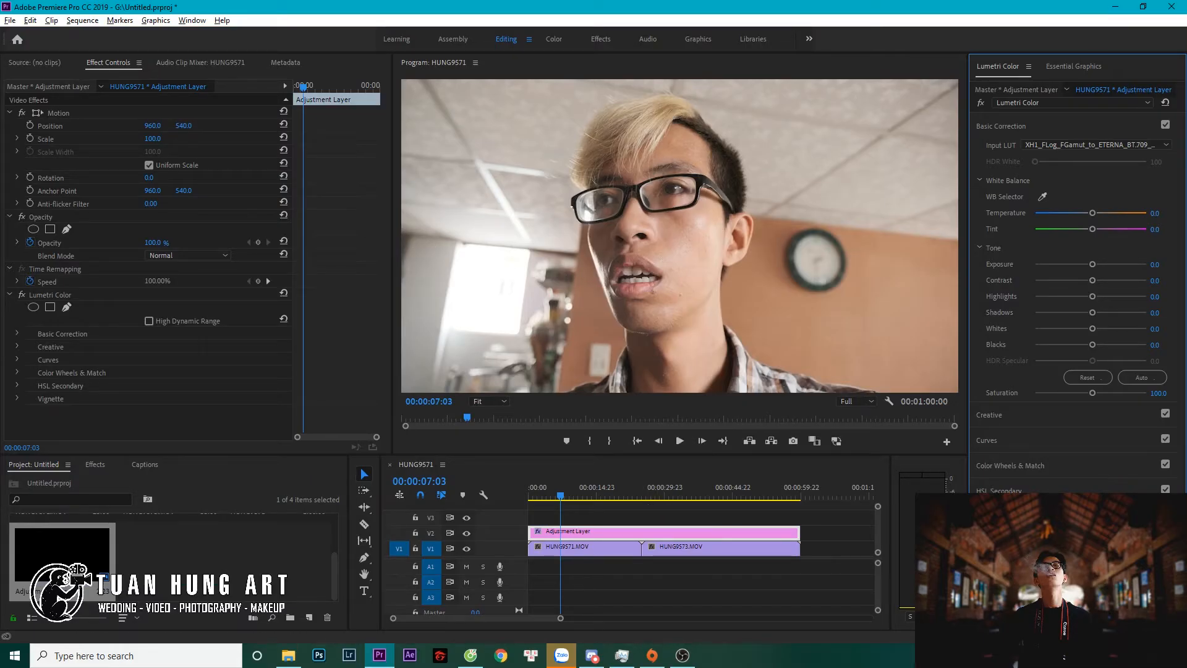
{"action": "left_click", "coordinate": [21, 295]}
{"action": "left_click", "coordinate": [19, 297]}
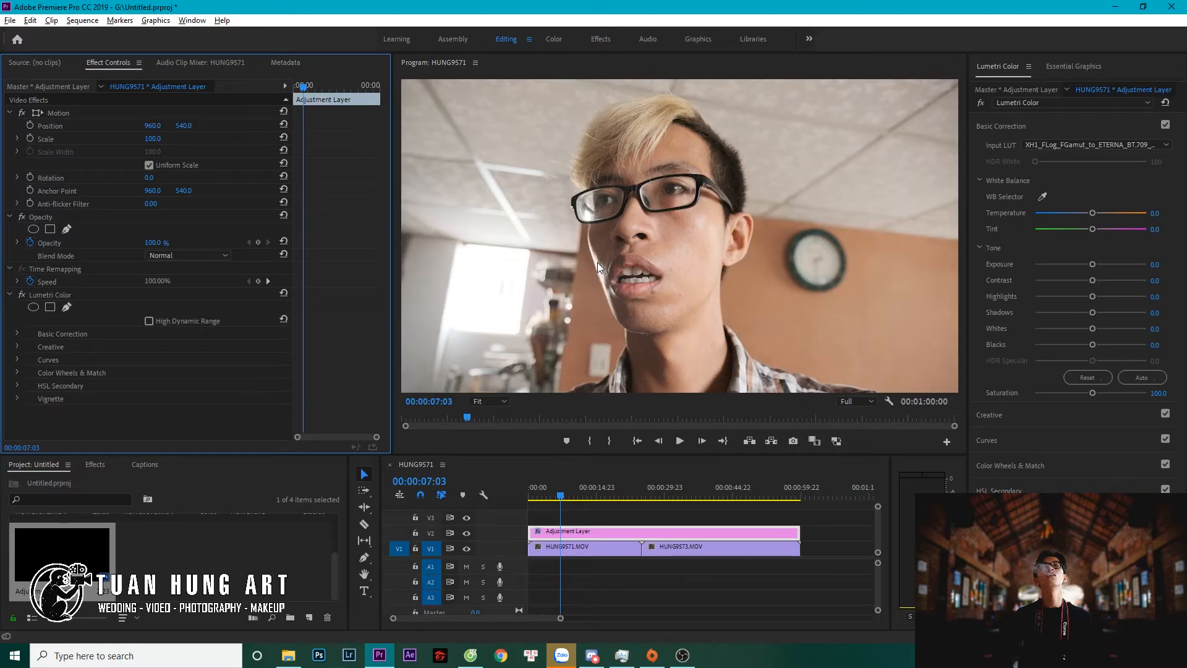
Try a cooler grade with temperature about -53.6, tint -6.1, contrast 60.2, highlights -42.5, shadows -61.3, whites -12.7 and saturation 81.8.
{"action": "left_click", "coordinate": [1063, 214]}
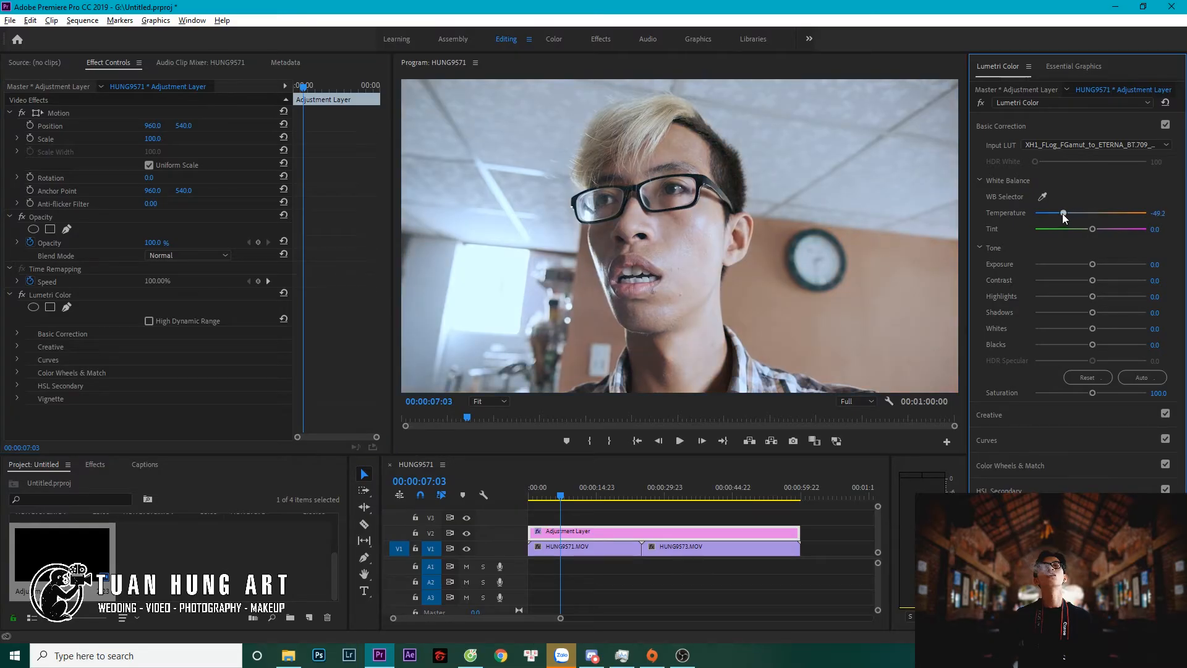
{"action": "left_click", "coordinate": [1105, 229]}
{"action": "left_click_drag", "start_coordinate": [1103, 228], "coordinate": [1087, 229]}
{"action": "left_click_drag", "start_coordinate": [1094, 277], "coordinate": [1067, 296]}
{"action": "mouse_move", "coordinate": [1064, 212]}
{"action": "left_mouse_down"}
{"action": "mouse_move", "coordinate": [1051, 214]}
{"action": "mouse_move", "coordinate": [1061, 216]}
{"action": "left_mouse_up"}
{"action": "mouse_move", "coordinate": [1092, 393]}
{"action": "left_mouse_down"}
{"action": "mouse_move", "coordinate": [1072, 392]}
{"action": "mouse_move", "coordinate": [1087, 392]}
{"action": "left_mouse_up"}
{"action": "left_click_drag", "start_coordinate": [1092, 327], "coordinate": [1054, 321]}
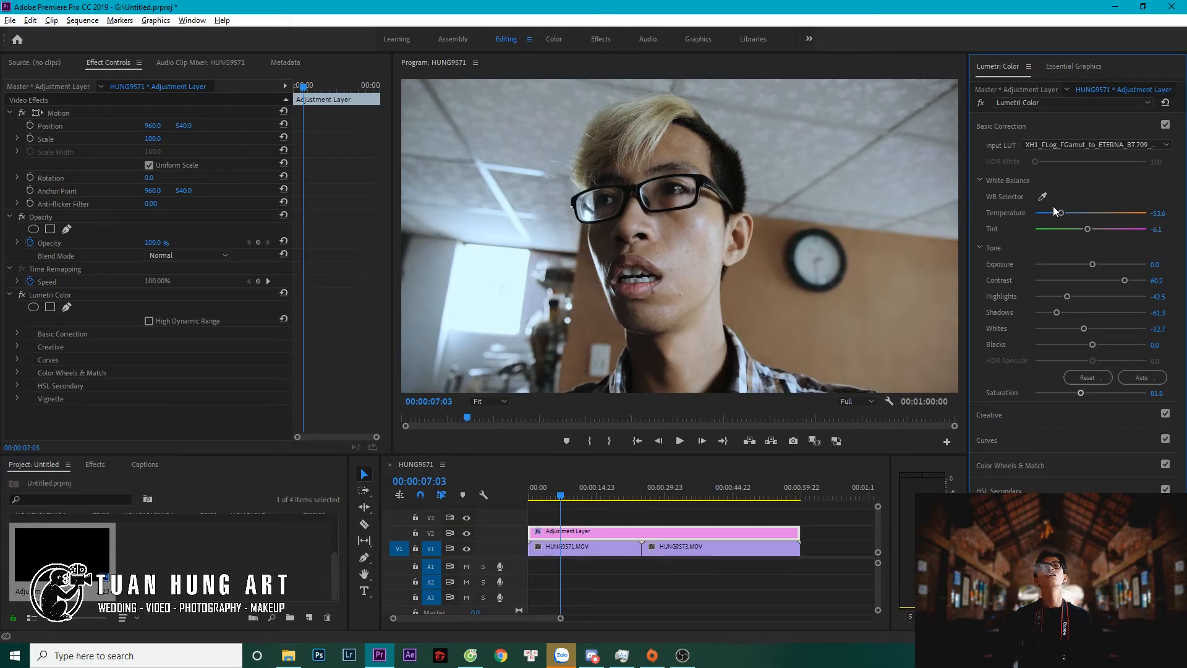
{"action": "left_click_drag", "start_coordinate": [1062, 214], "coordinate": [1055, 217]}
Reset the adjustment layer's temperature, contrast, highlights, shadows, whites and saturation to their defaults.
{"action": "double_click", "coordinate": [1053, 214]}
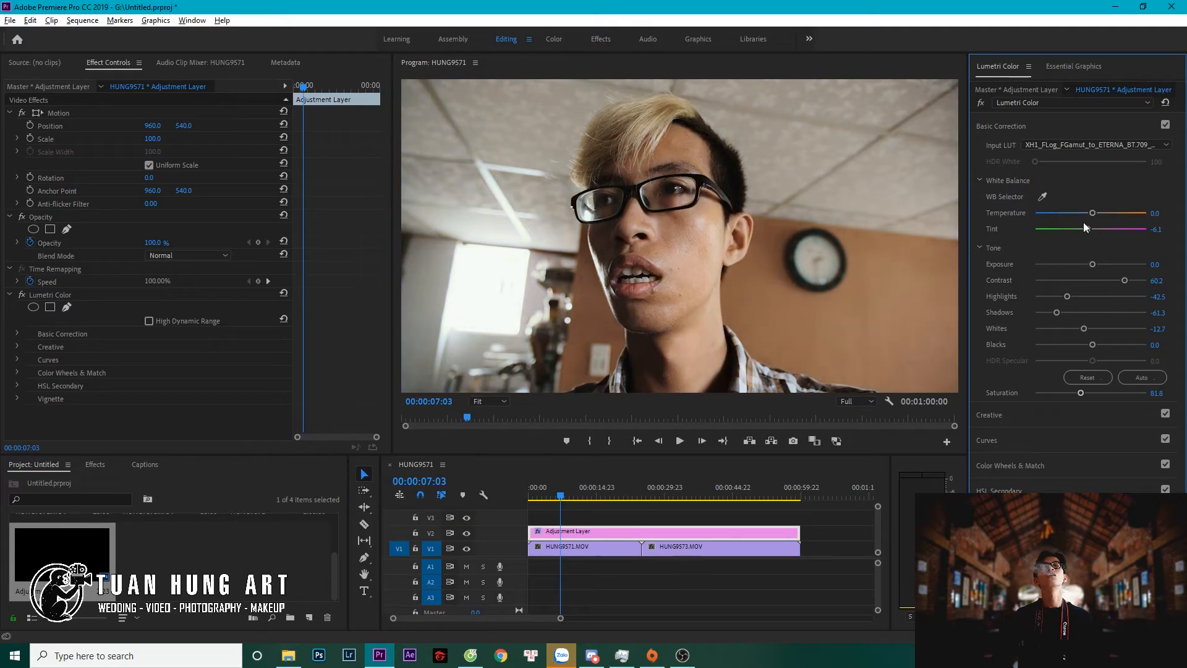
{"action": "double_click", "coordinate": [1124, 280]}
{"action": "double_click", "coordinate": [1065, 295]}
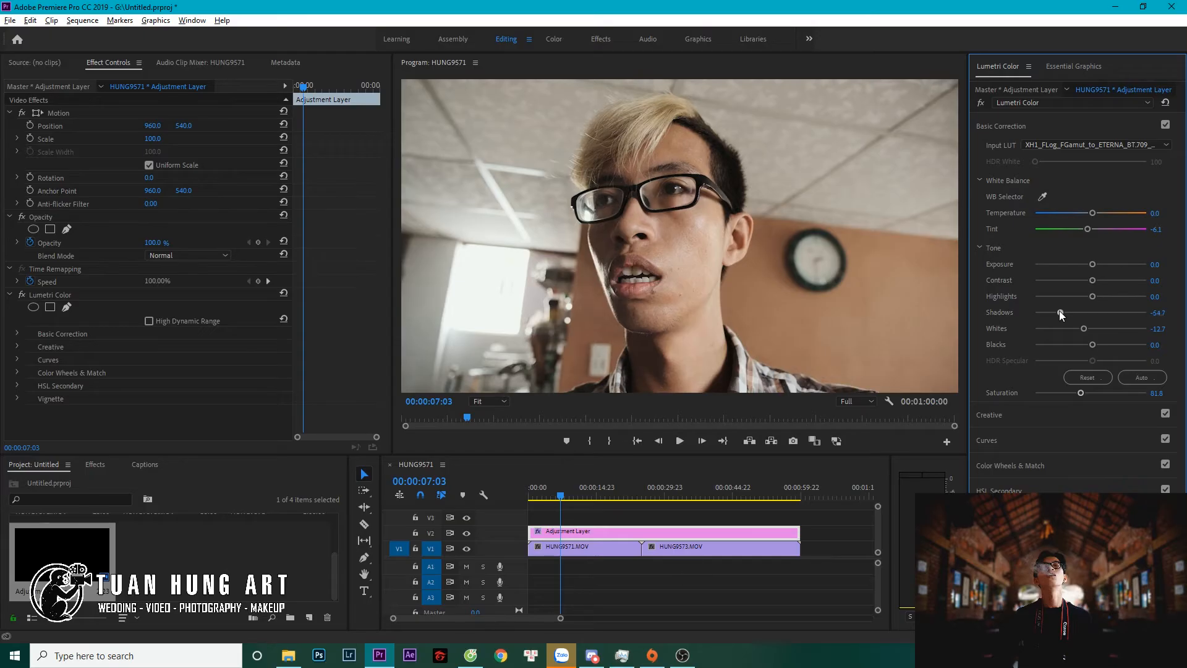
{"action": "double_click", "coordinate": [1058, 312]}
{"action": "double_click", "coordinate": [1085, 330]}
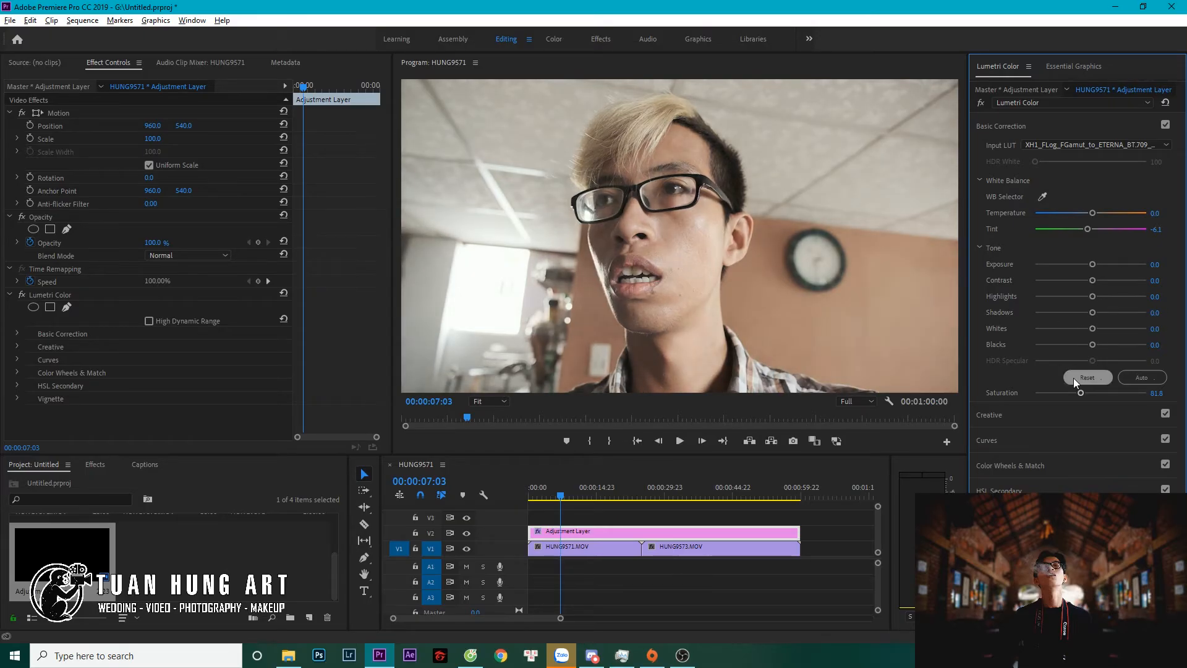
{"action": "double_click", "coordinate": [1081, 394]}
Set the adjustment layer's highlights to about 35.9 and shadows to about -43.6, and reset the tint.
{"action": "left_click_drag", "start_coordinate": [1115, 295], "coordinate": [1111, 294]}
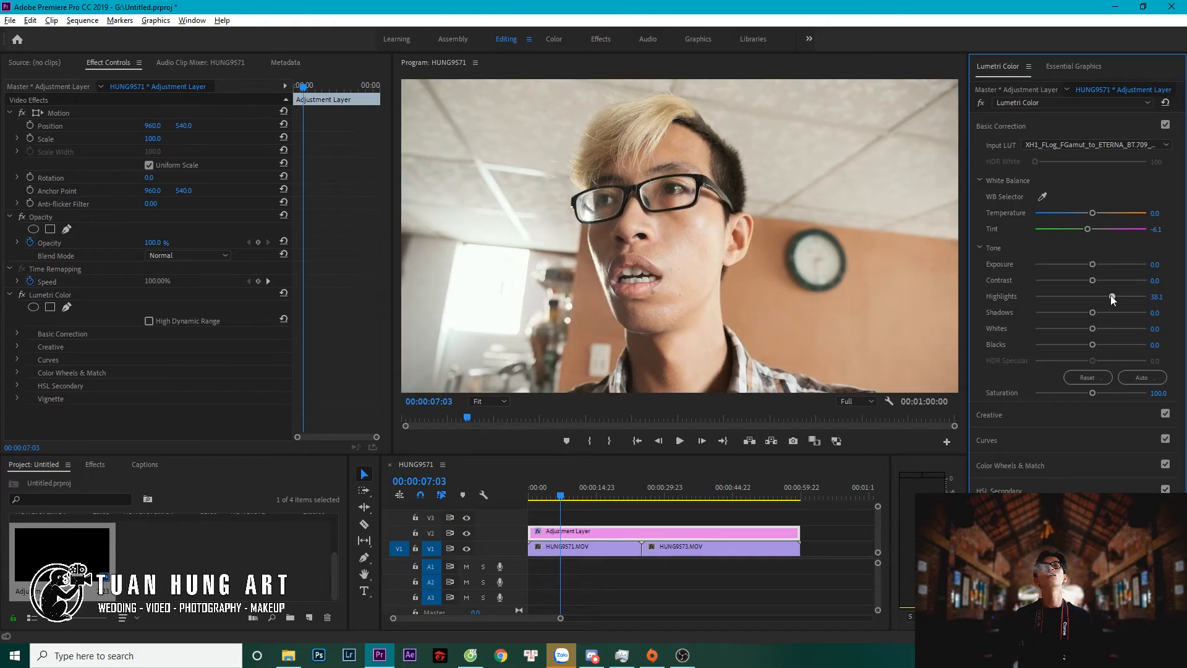
{"action": "left_click", "coordinate": [1073, 312]}
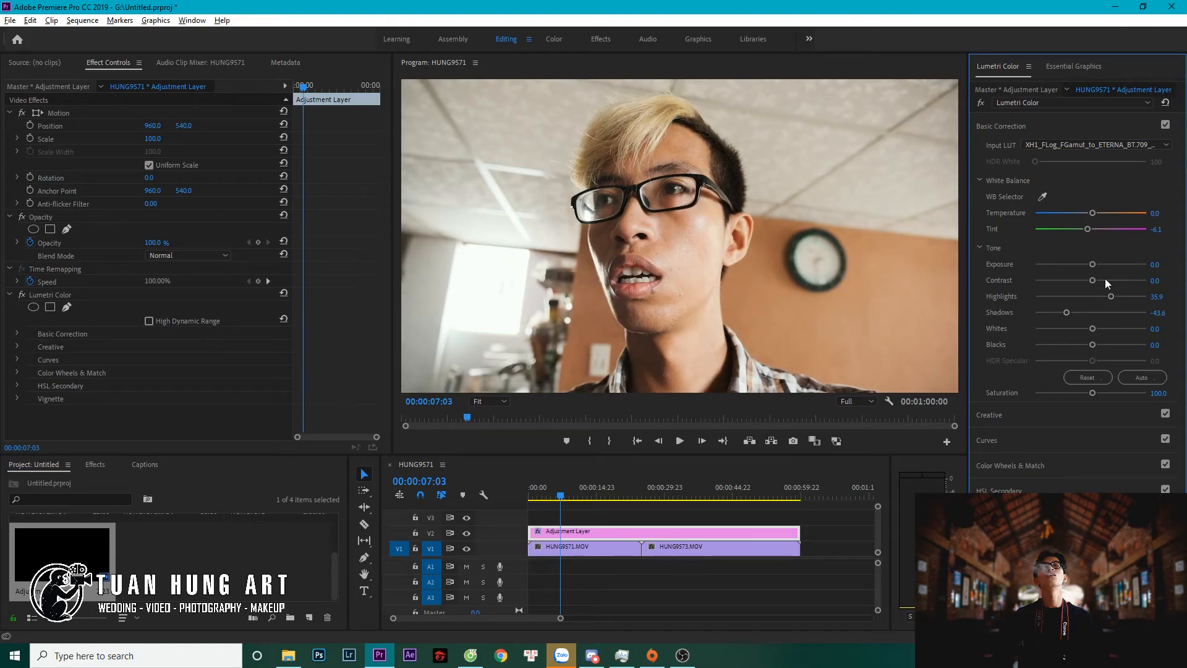
{"action": "double_click", "coordinate": [1086, 228]}
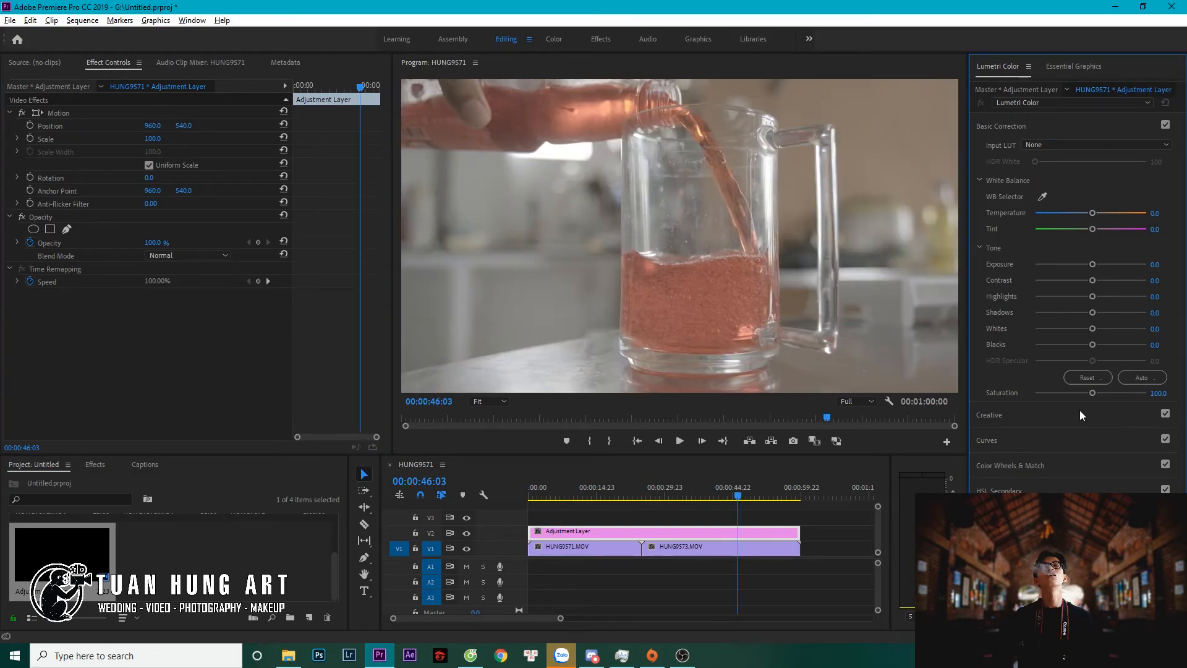
Apply the WIR Dolce 02 creative look to the adjustment layer, with contrast at 150 and shadows at about -65.7.
{"action": "left_click", "coordinate": [1079, 412]}
{"action": "left_click", "coordinate": [1099, 173]}
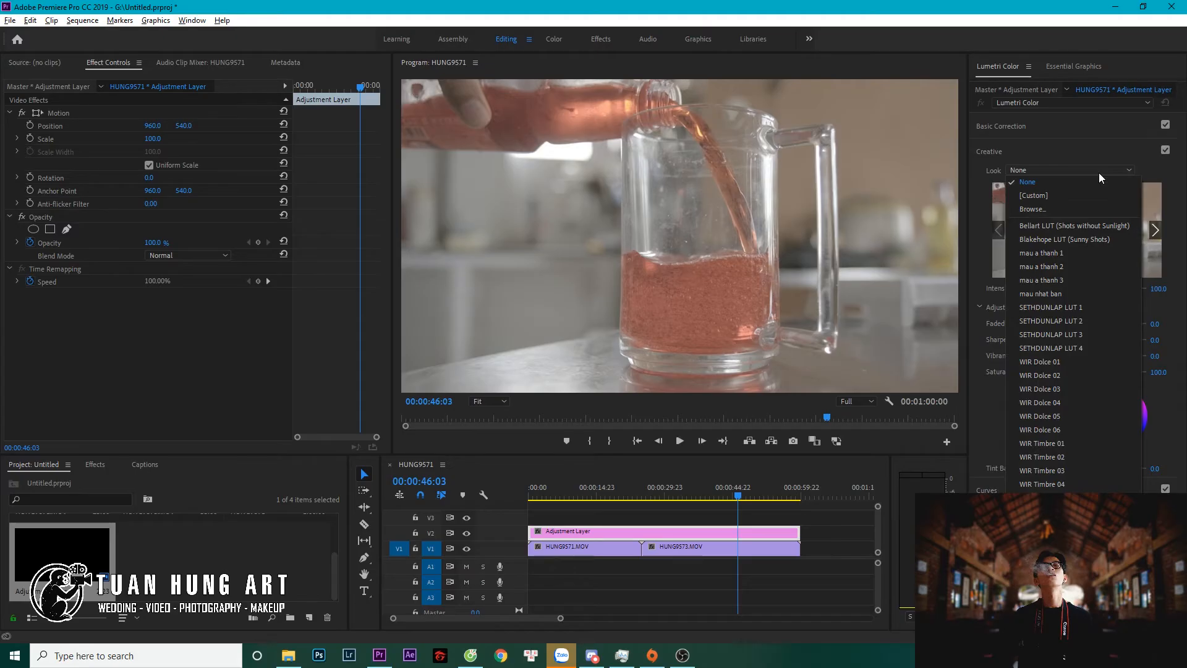
{"action": "left_click", "coordinate": [1078, 378]}
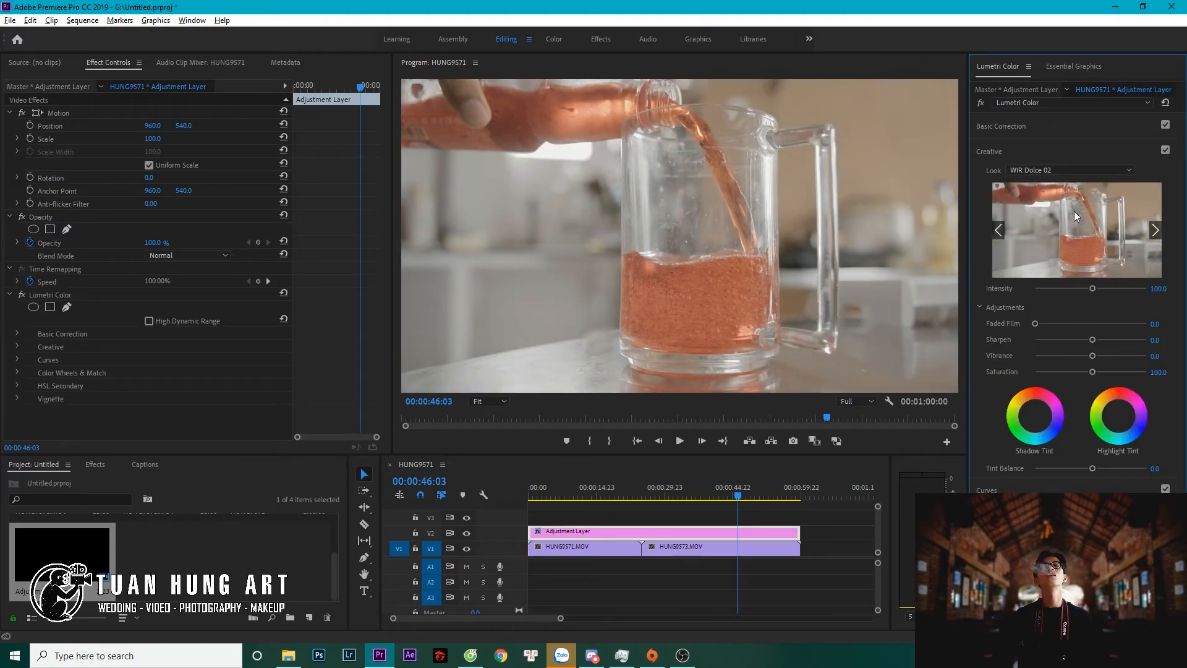
{"action": "left_click", "coordinate": [1044, 128]}
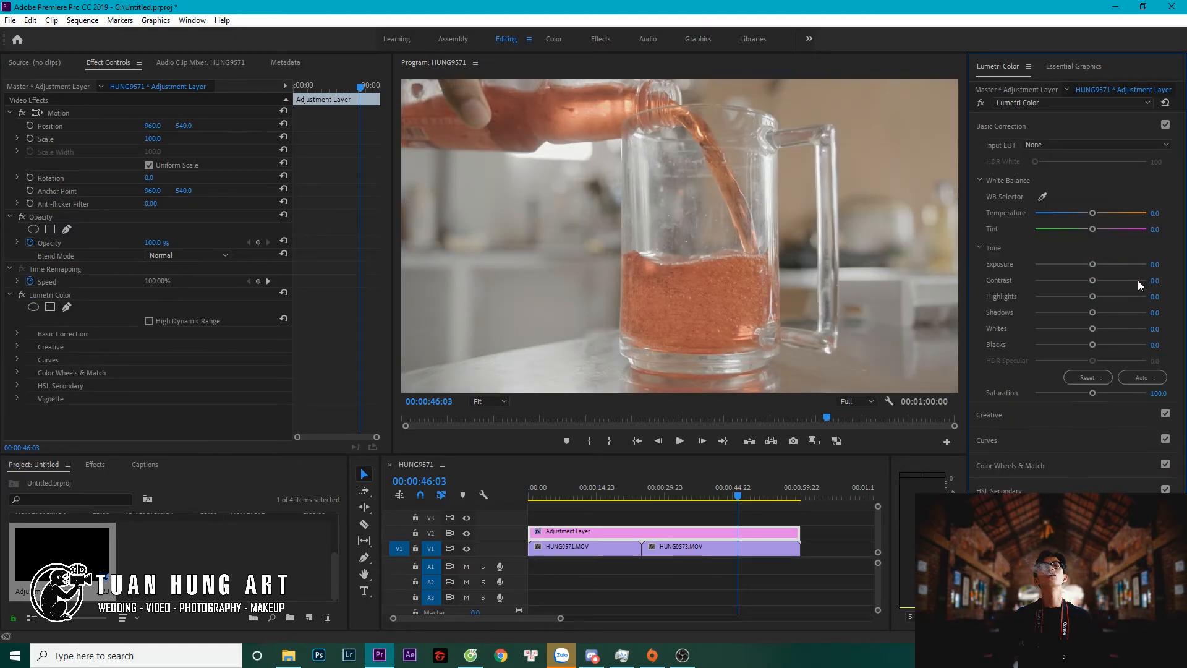
{"action": "left_click_drag", "start_coordinate": [1093, 280], "coordinate": [1171, 285]}
{"action": "left_click_drag", "start_coordinate": [1082, 308], "coordinate": [1052, 321]}
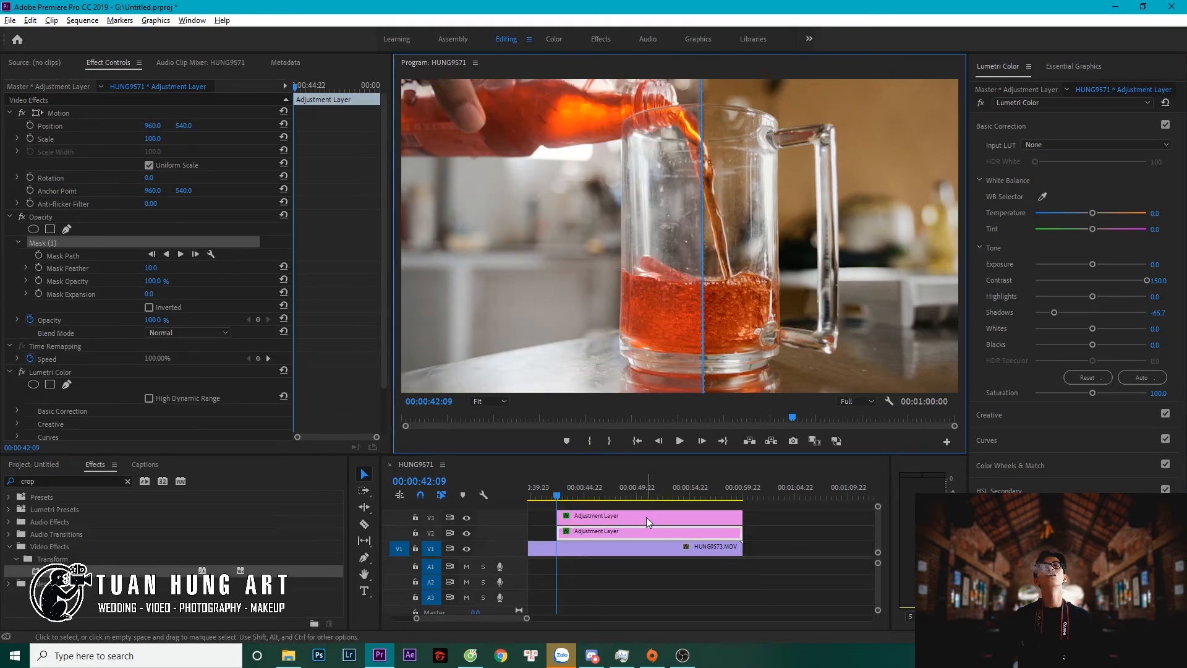
Lower the shadows of the V3 adjustment layer to about -87.8 and play the sequence.
{"action": "left_click", "coordinate": [646, 517]}
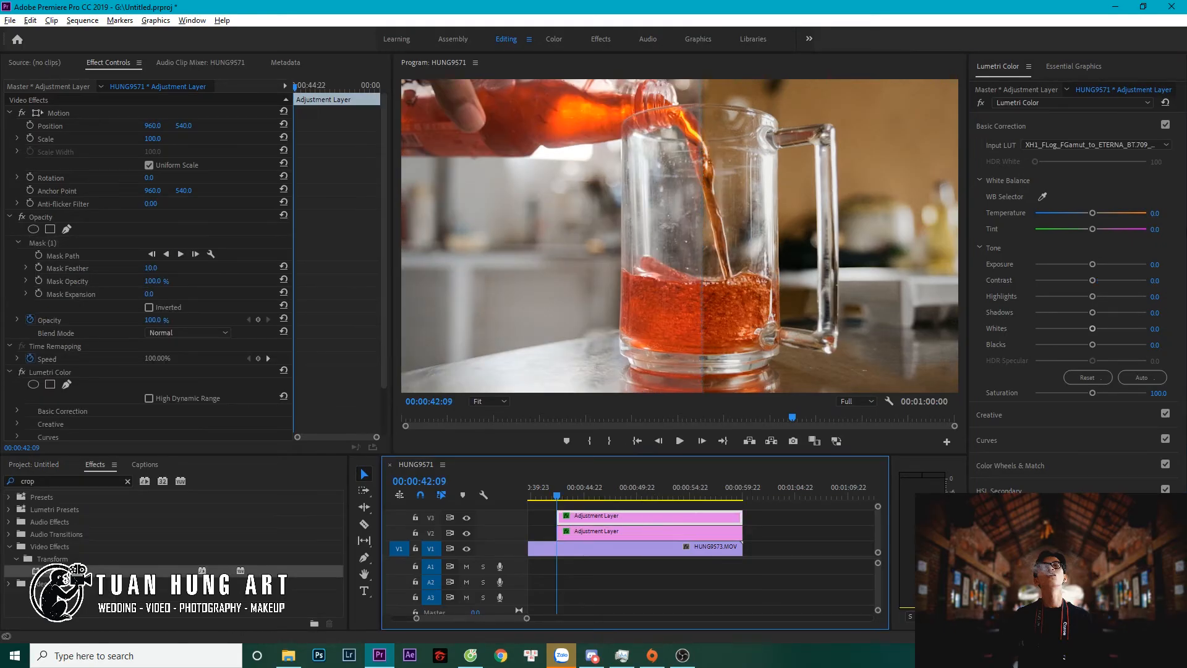
{"action": "left_click_drag", "start_coordinate": [1068, 314], "coordinate": [1041, 313]}
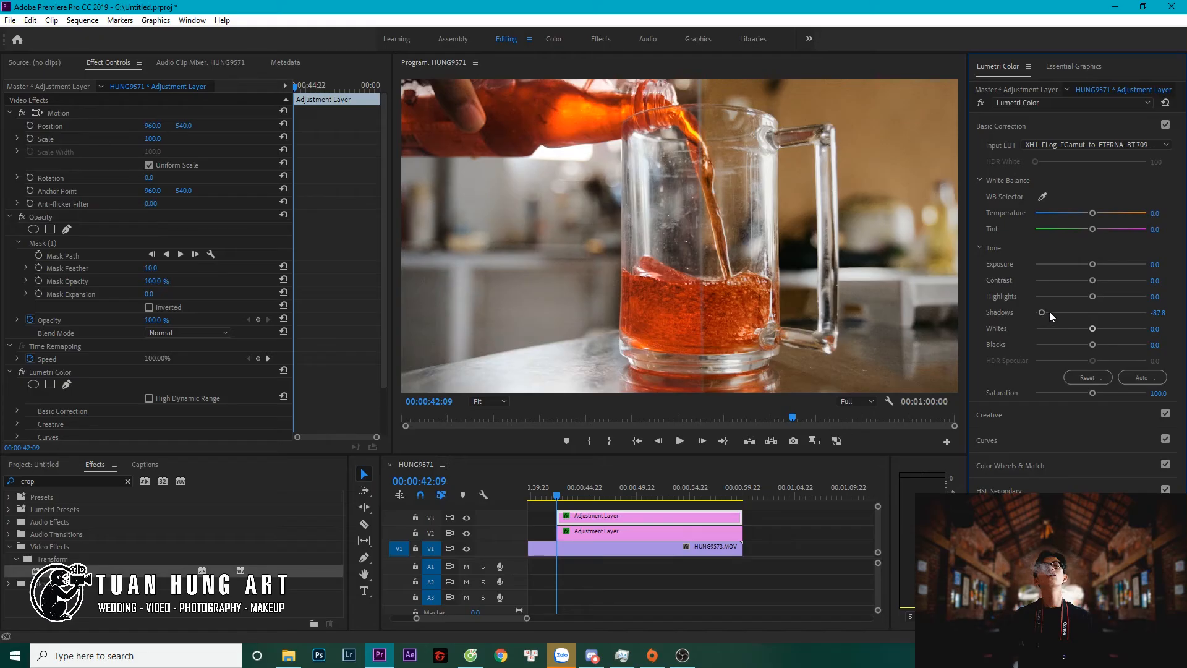
{"action": "key", "text": "space"}
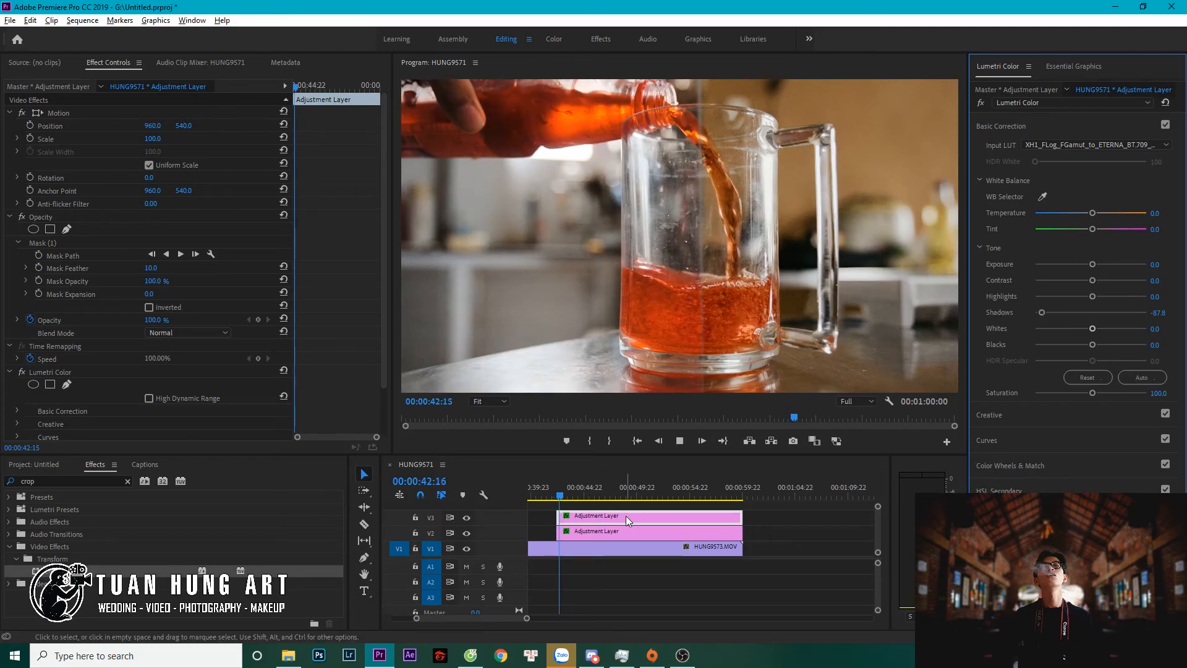
Toggle the V3 and V2 tracks off and on to compare the two grades, and save the project.
{"action": "left_click", "coordinate": [466, 518]}
{"action": "left_click", "coordinate": [467, 518]}
{"action": "left_click", "coordinate": [467, 532]}
{"action": "left_click", "coordinate": [467, 533]}
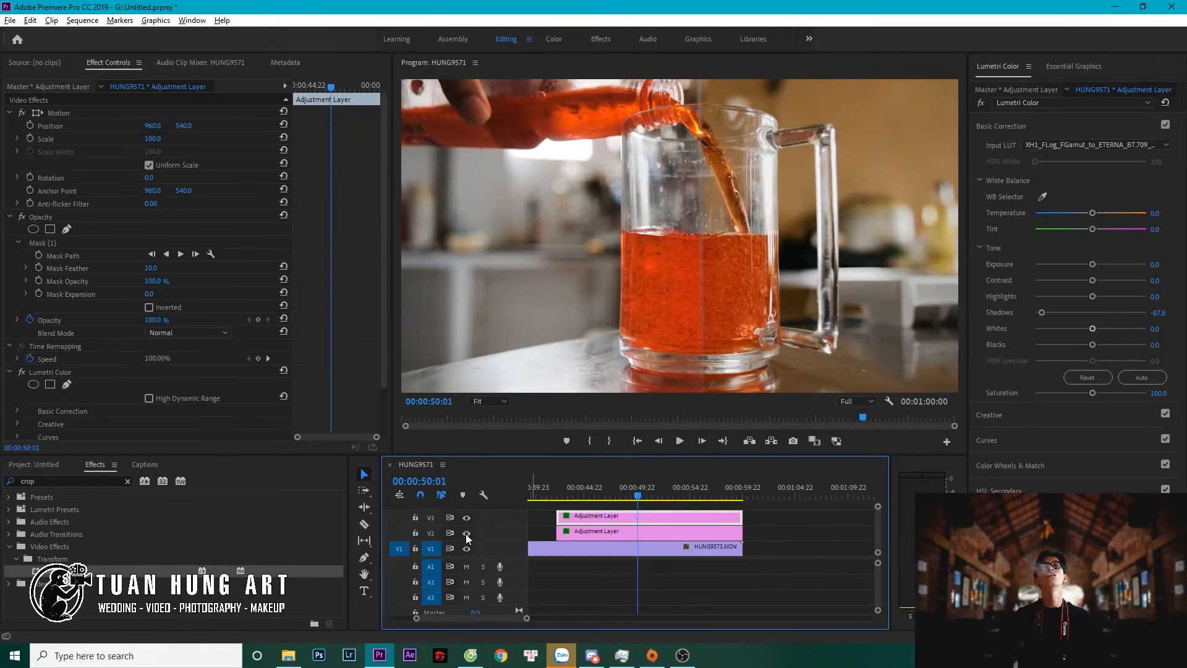
{"action": "key", "text": "ctrl+s"}
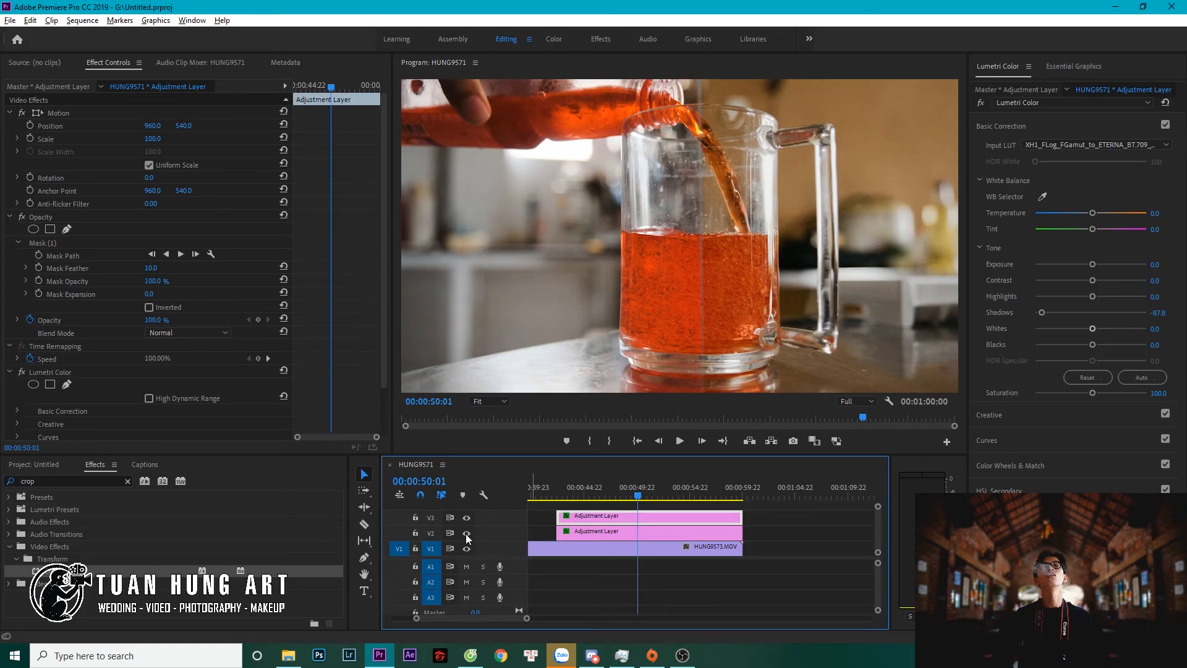